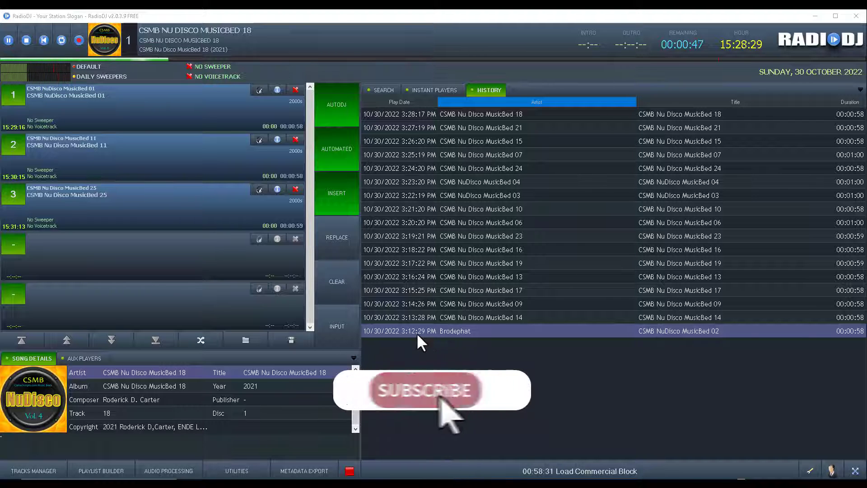
# Look through the 2000s music tracks in the search list and return to the play history
pyautogui.click(380, 90)
pyautogui.scroll(-1, 658, 218)
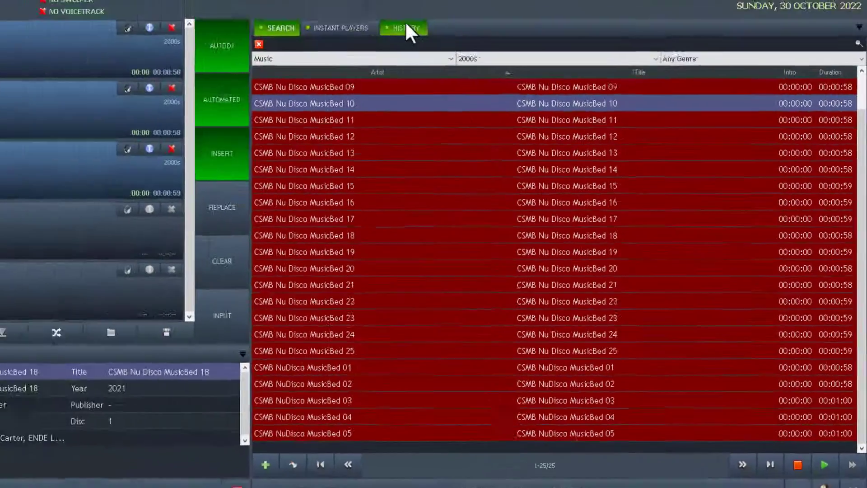
pyautogui.click(407, 28)
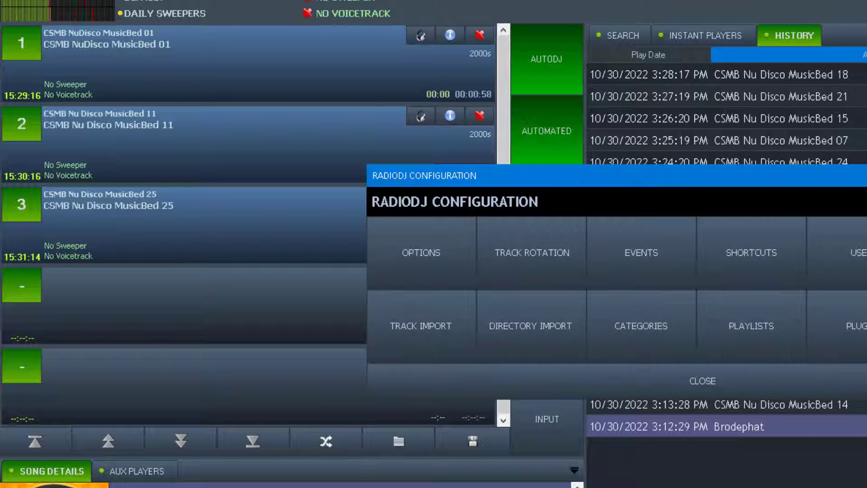
# Inspect the Playlist plugin's zone, slots number and playlist style options, then leave the plugin list
pyautogui.click(861, 324)
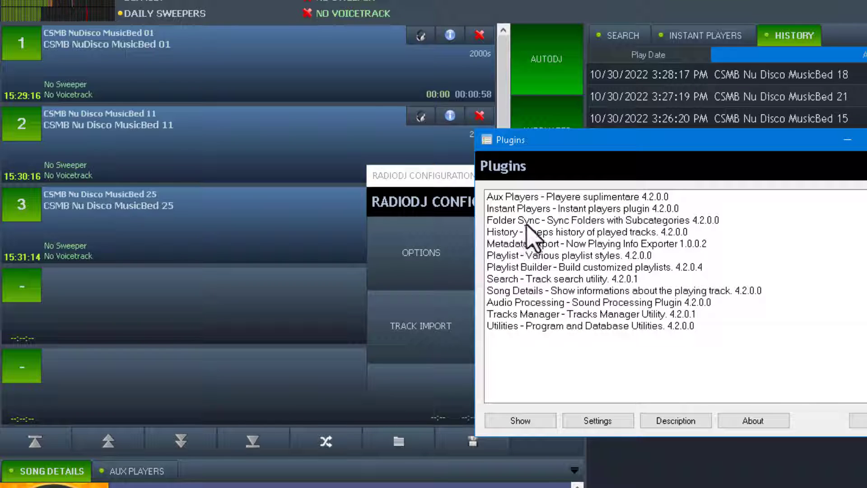
pyautogui.doubleClick(522, 254)
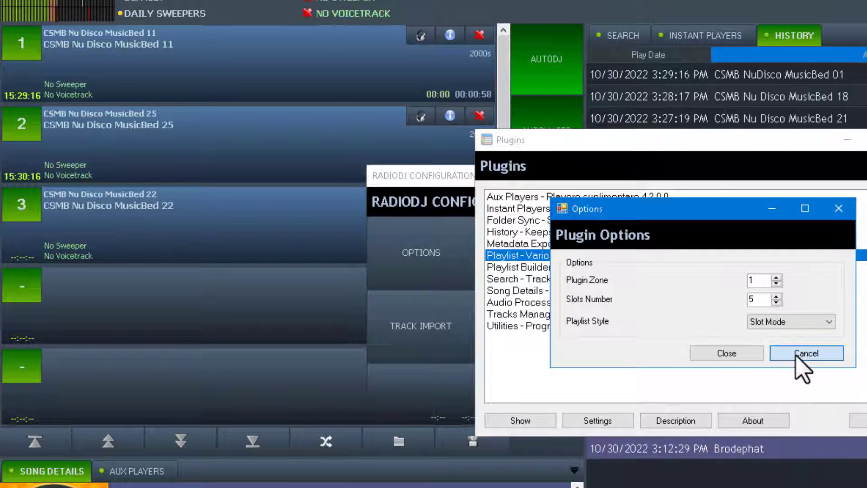
pyautogui.click(777, 354)
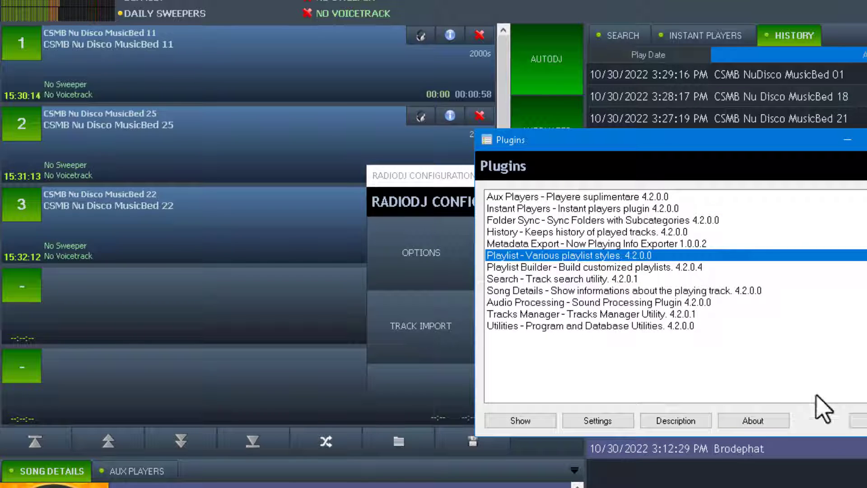
pyautogui.click(859, 421)
# Review the Auto DJ settings, including the track rotation rules and track priority, and leave the configuration
pyautogui.click(445, 272)
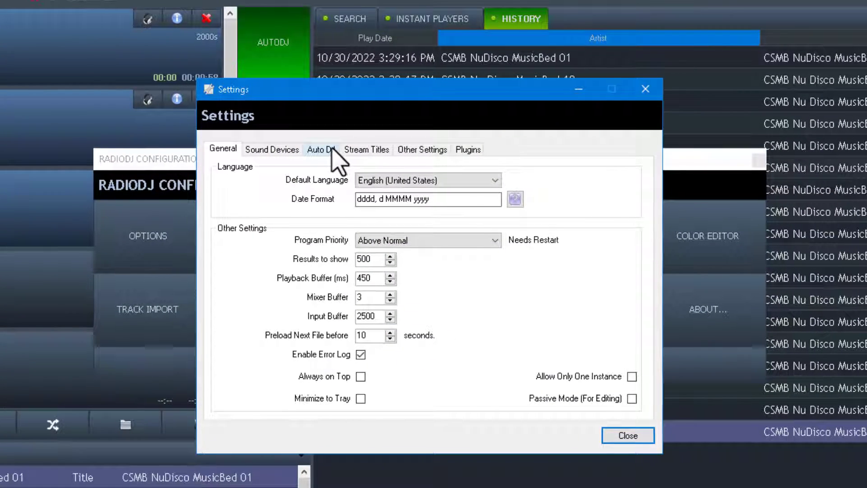
pyautogui.click(332, 149)
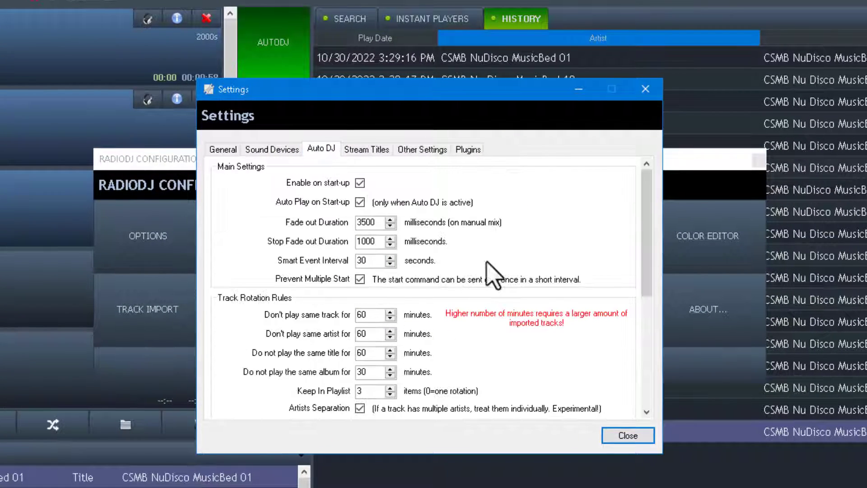
pyautogui.scroll(-3, 651, 214)
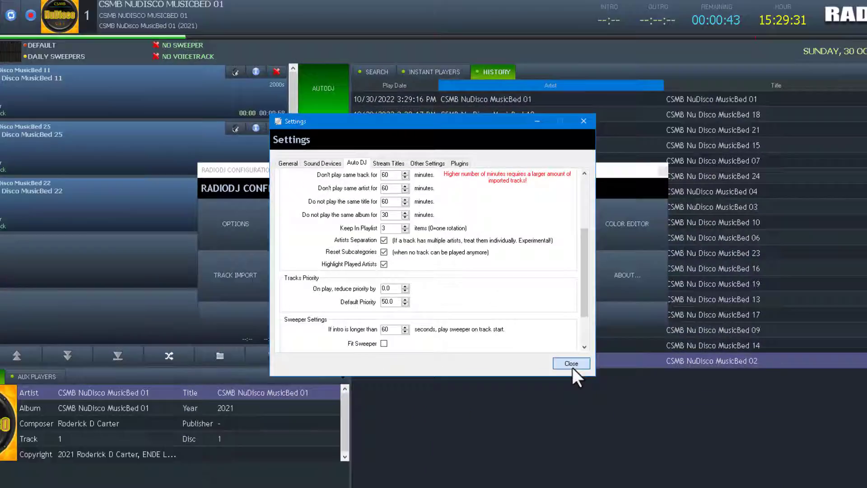
pyautogui.click(573, 364)
pyautogui.click(527, 303)
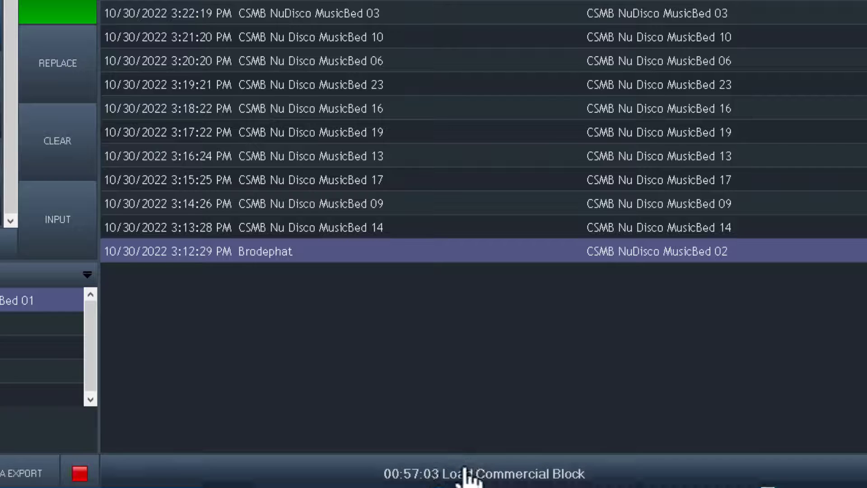
# Set the Load Commercial Block event's time to 00:31:00, save the event and close the events list
pyautogui.click(489, 475)
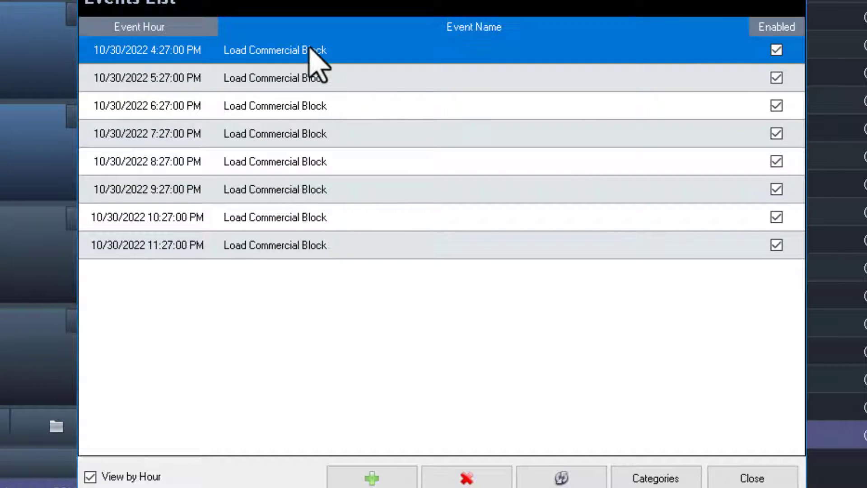
pyautogui.doubleClick(309, 49)
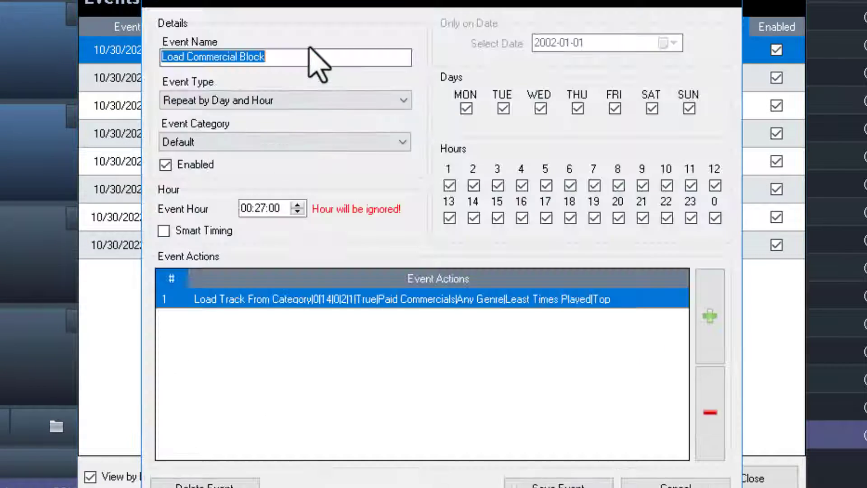
pyautogui.click(261, 208)
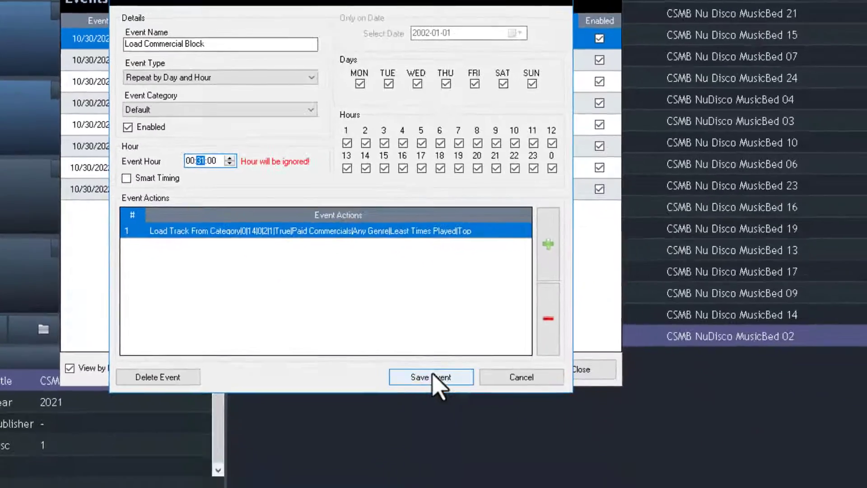
pyautogui.click(559, 484)
pyautogui.click(559, 354)
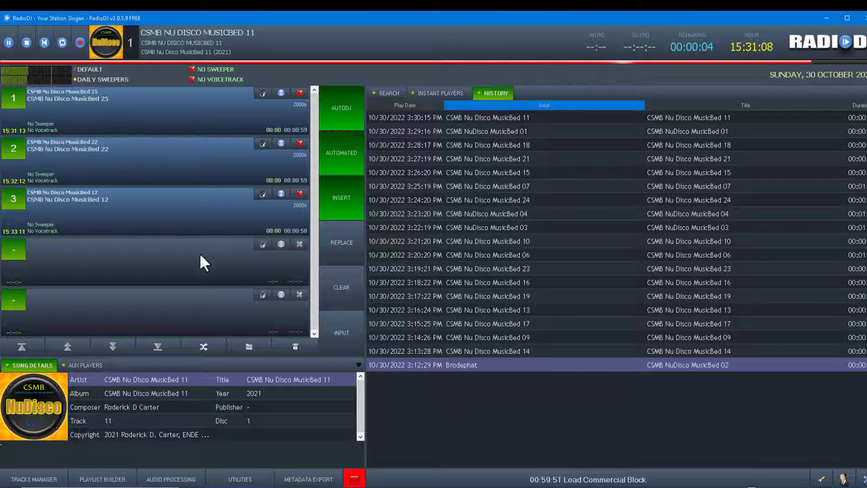
# Set the Load Commercial Block event's time to 00:32:00, save the event and close the events list
pyautogui.click(554, 479)
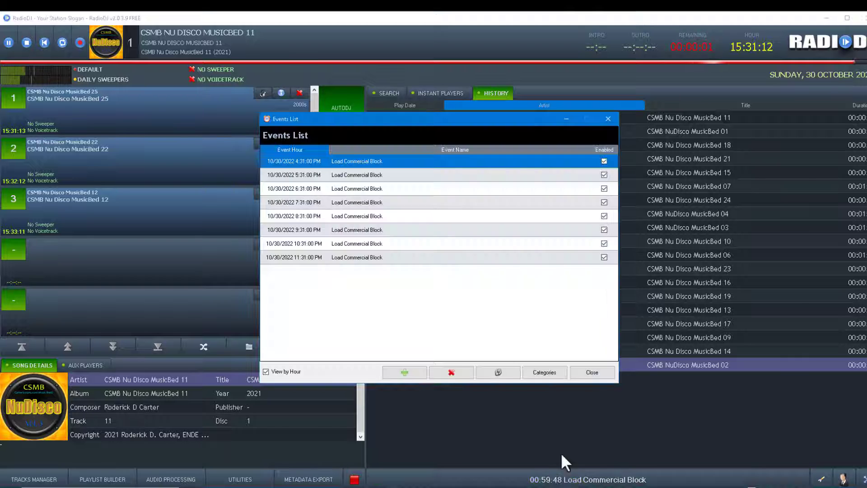
pyautogui.doubleClick(359, 164)
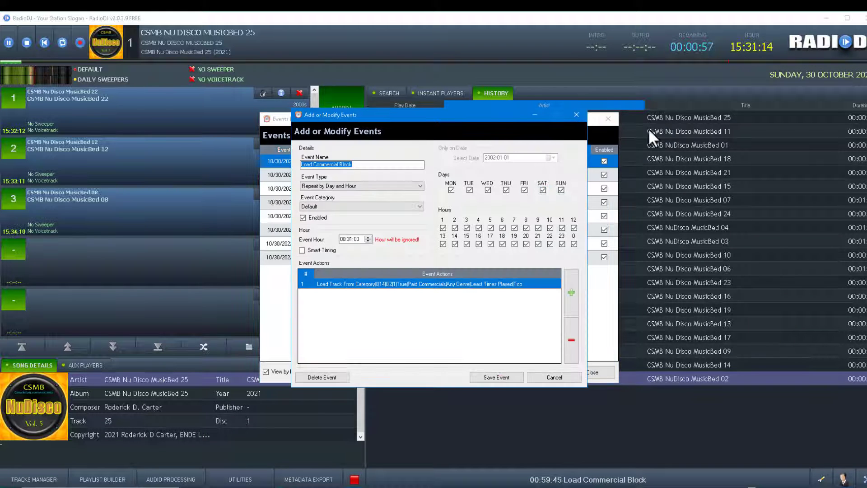
pyautogui.click(352, 241)
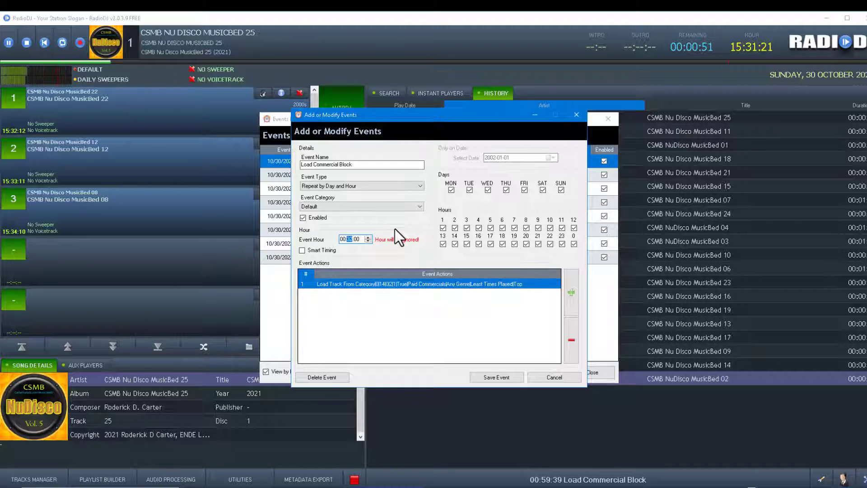
pyautogui.click(507, 378)
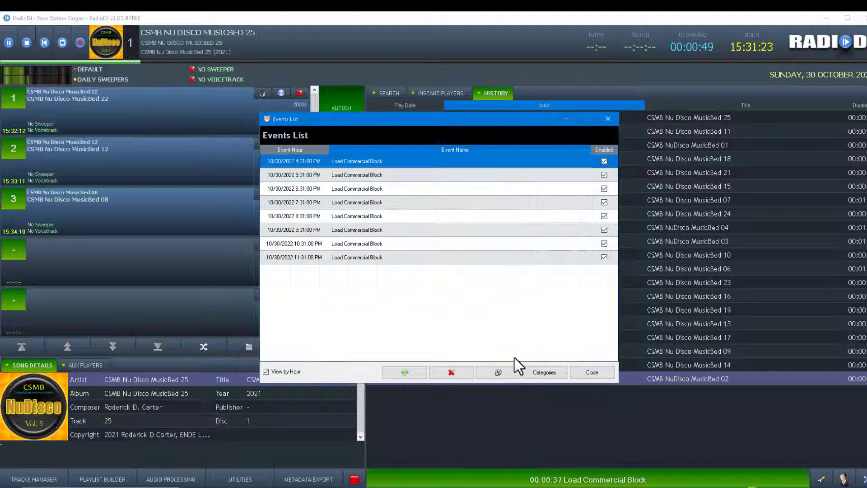
pyautogui.click(600, 373)
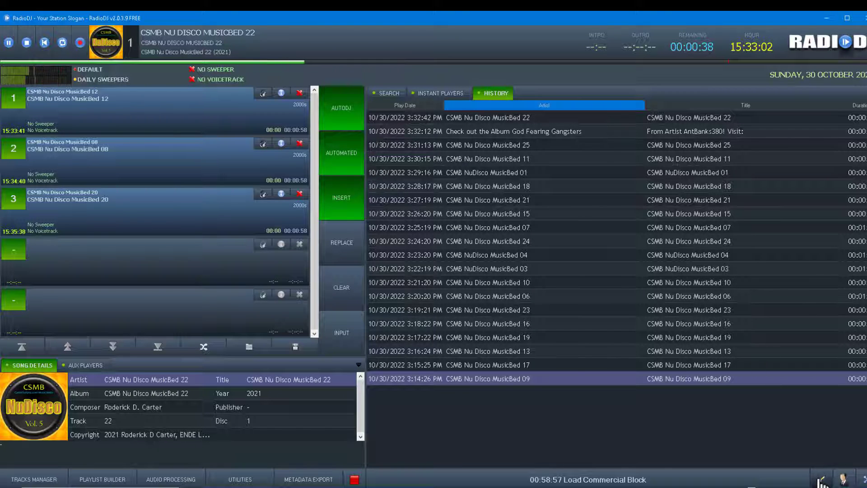
# Check the category, subcategory and selection type of the Default track rotation, save it and leave the configuration
pyautogui.click(823, 482)
pyautogui.click(353, 239)
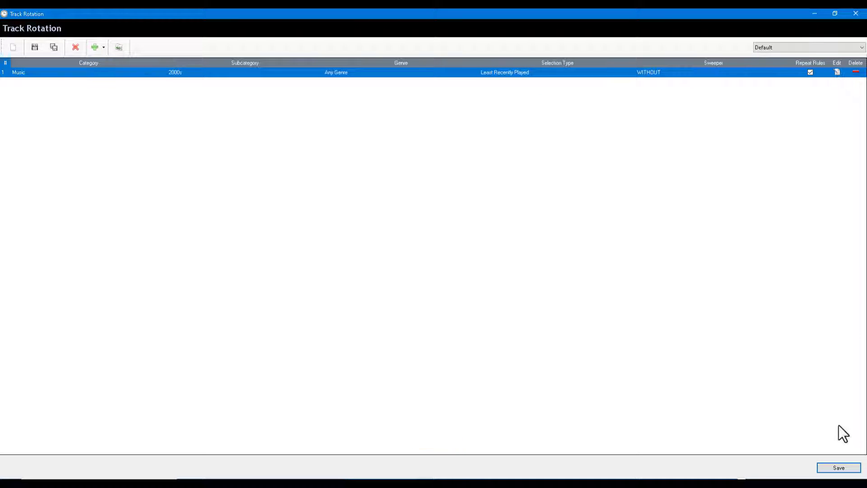
pyautogui.click(837, 468)
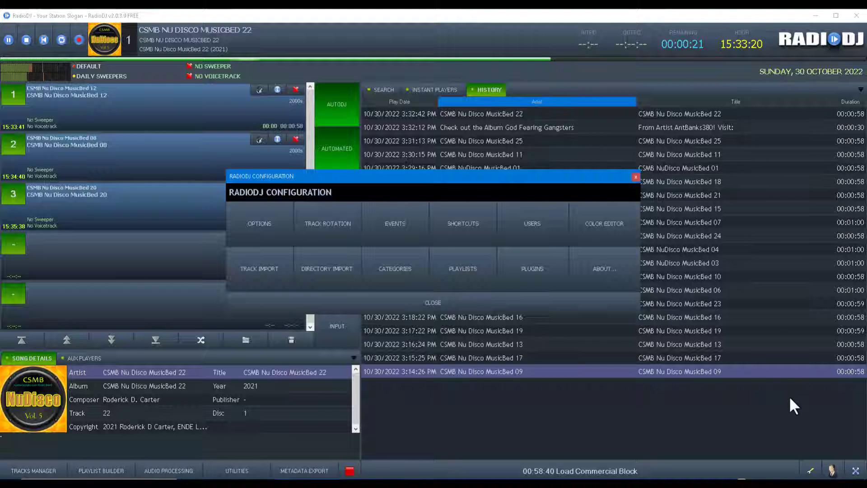
pyautogui.click(465, 304)
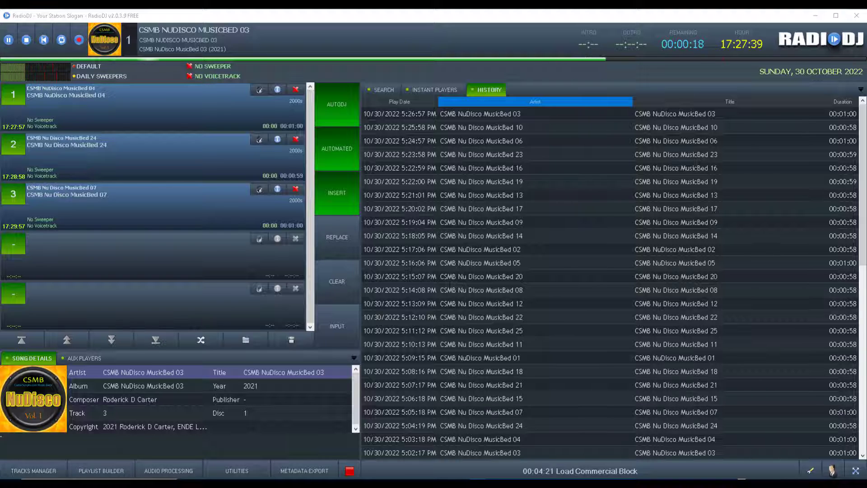
# Look back through the play history, then open the reports utility and choose the General - Detailed Report template
pyautogui.scroll(-10, 466, 343)
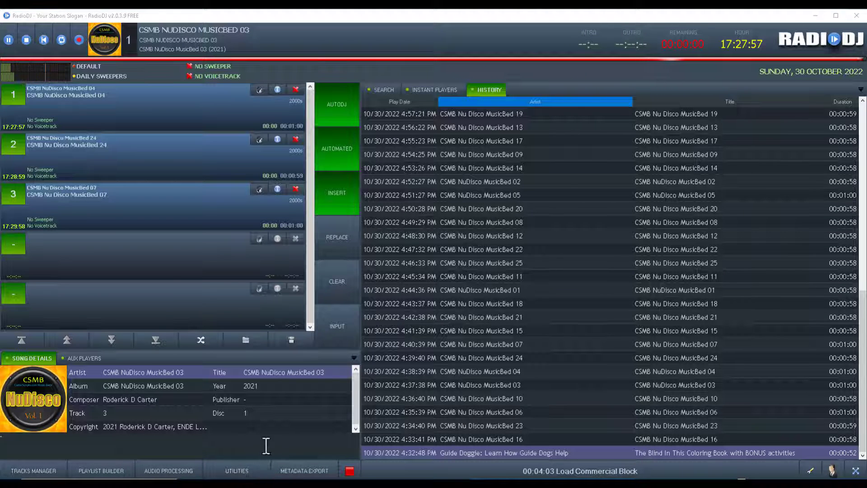
pyautogui.click(237, 471)
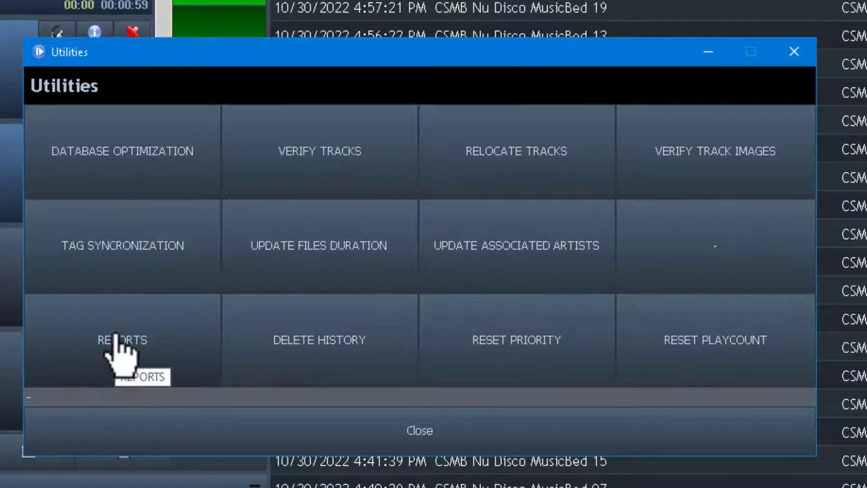
pyautogui.click(118, 348)
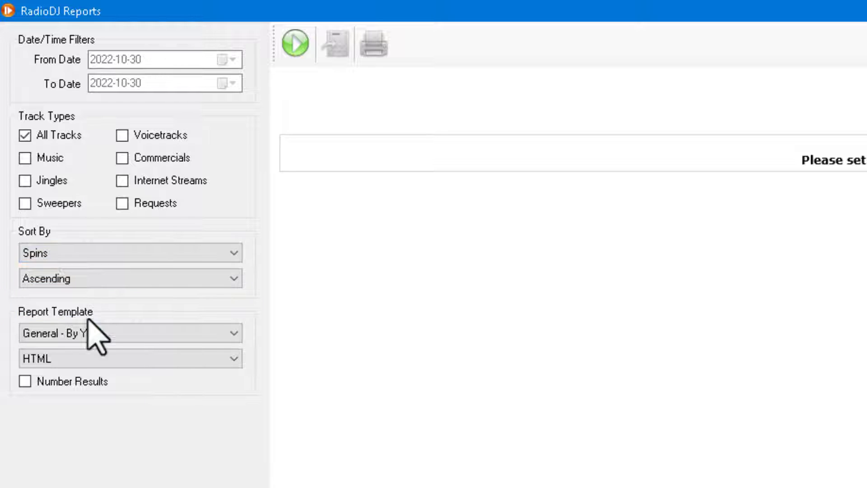
pyautogui.click(94, 333)
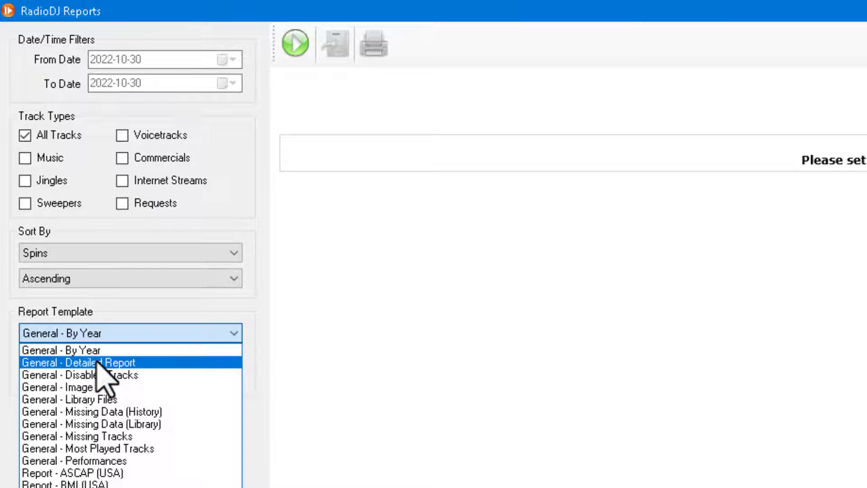
pyautogui.click(97, 363)
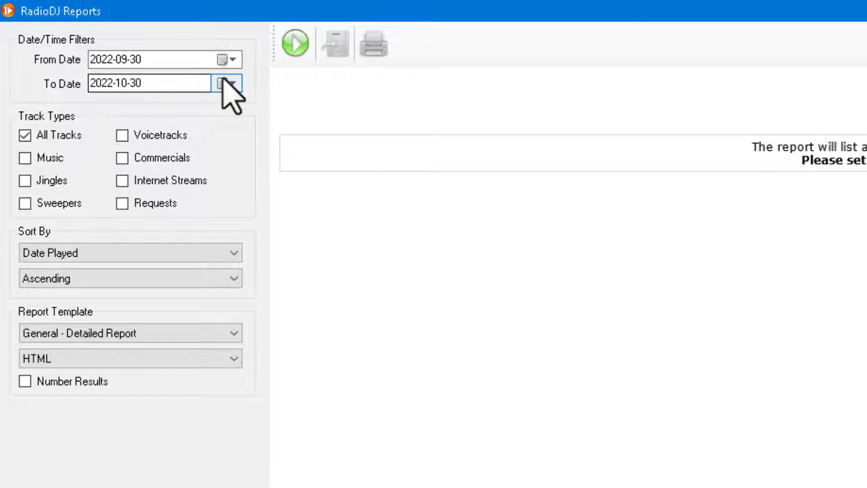
# Set both the report's From Date and To Date to 2022-10-30 and generate the report for all tracks
pyautogui.click(227, 60)
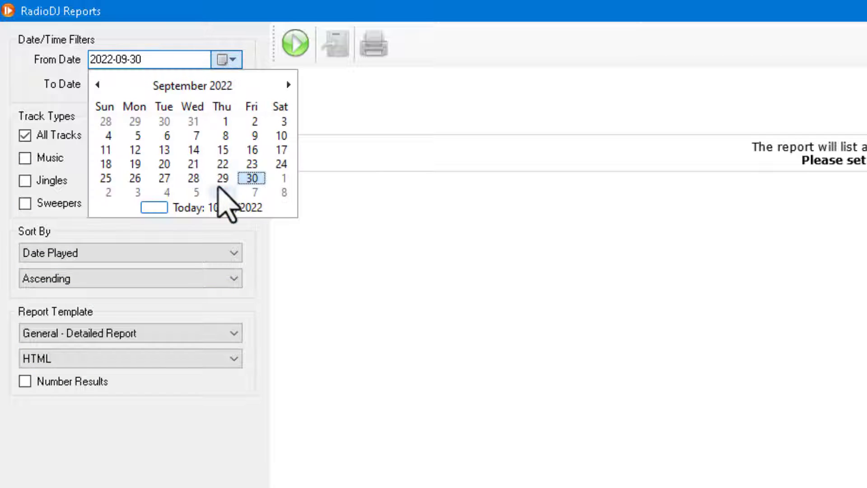
pyautogui.click(220, 210)
pyautogui.click(227, 83)
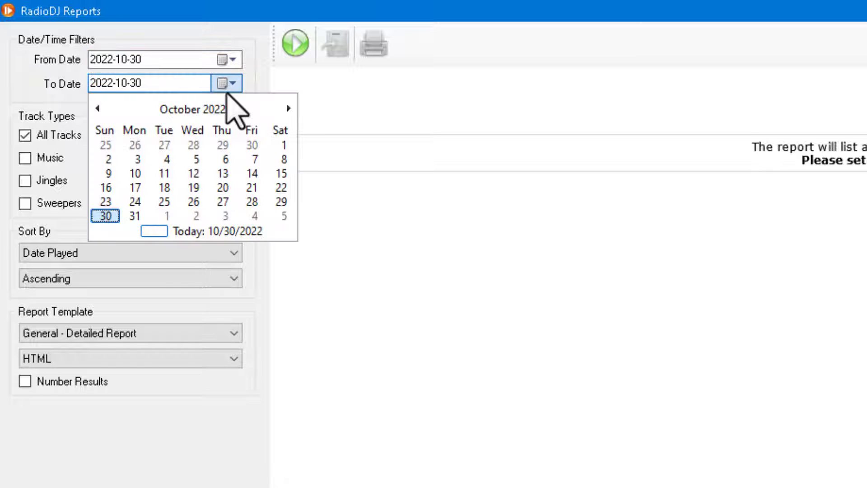
pyautogui.click(232, 239)
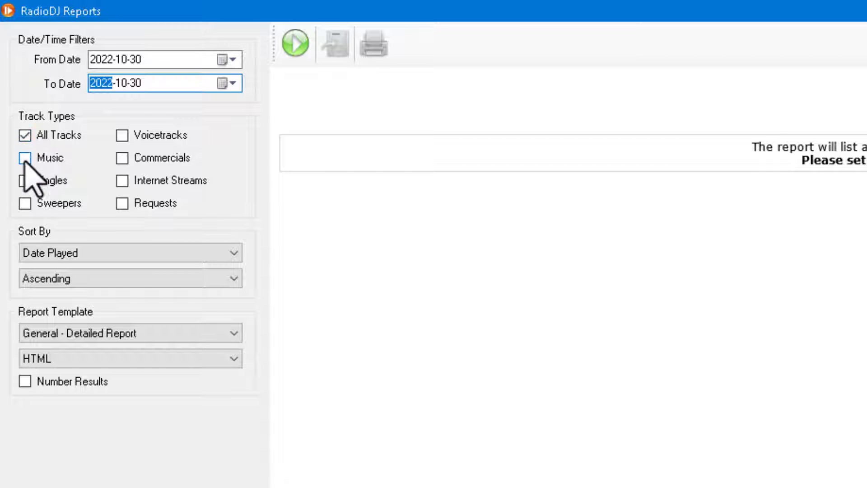
pyautogui.click(295, 43)
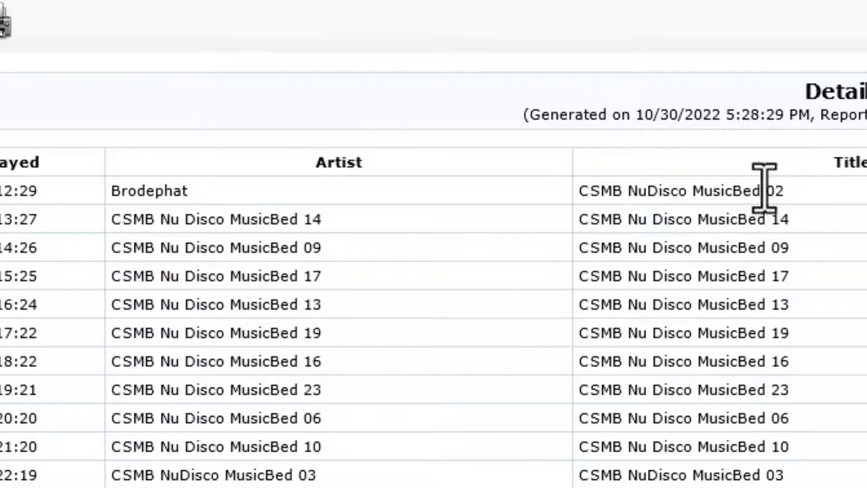
# Examine the detailed report, comparing successive plays of CSMB NuDisco MusicBed 02 and the order in which the tracks repeat
pyautogui.moveTo(787, 192); pyautogui.dragTo(752, 190)
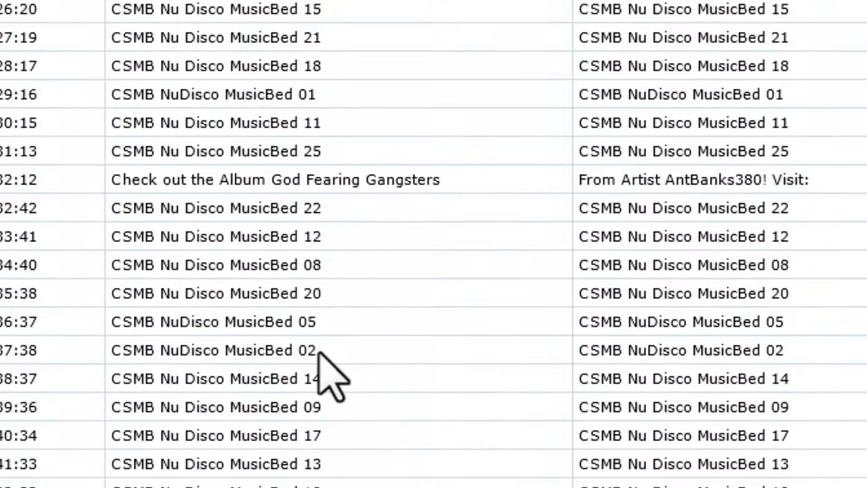
pyautogui.moveTo(318, 352); pyautogui.dragTo(225, 353)
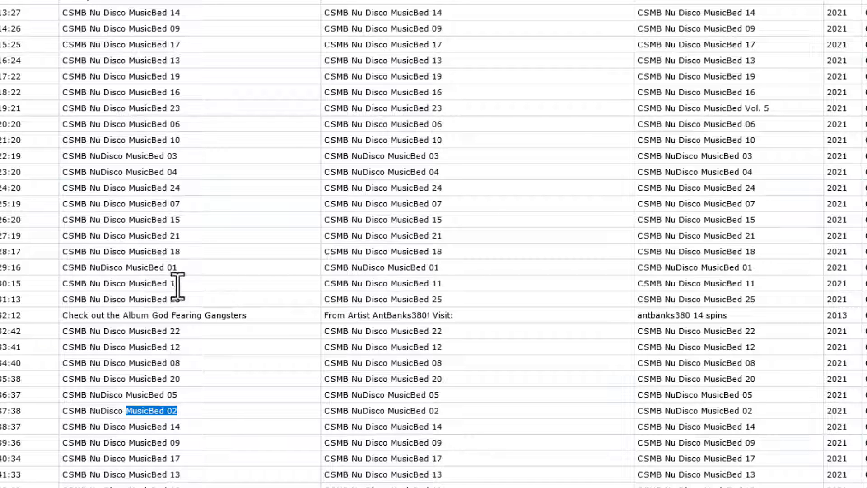
pyautogui.click(182, 386)
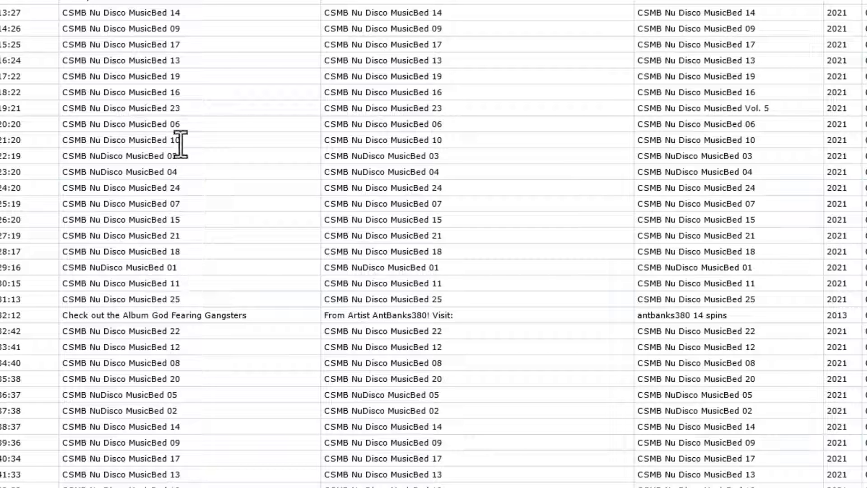
pyautogui.scroll(-7, 209, 314)
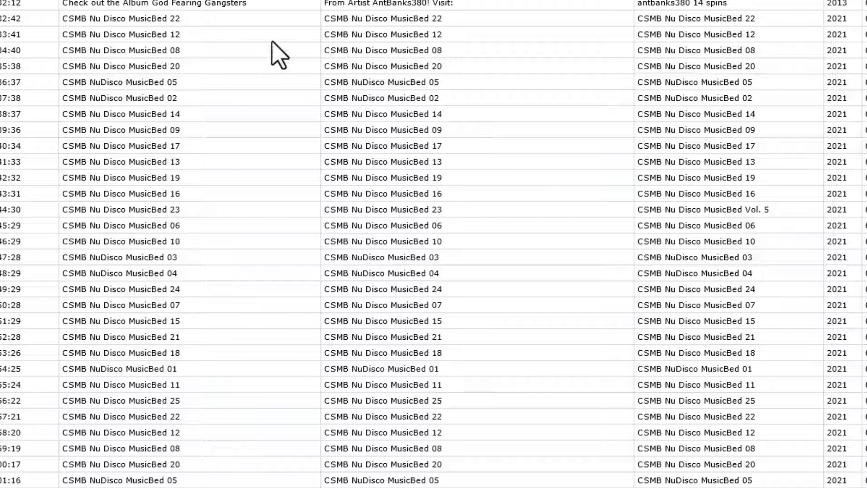
pyautogui.scroll(7, 292, 53)
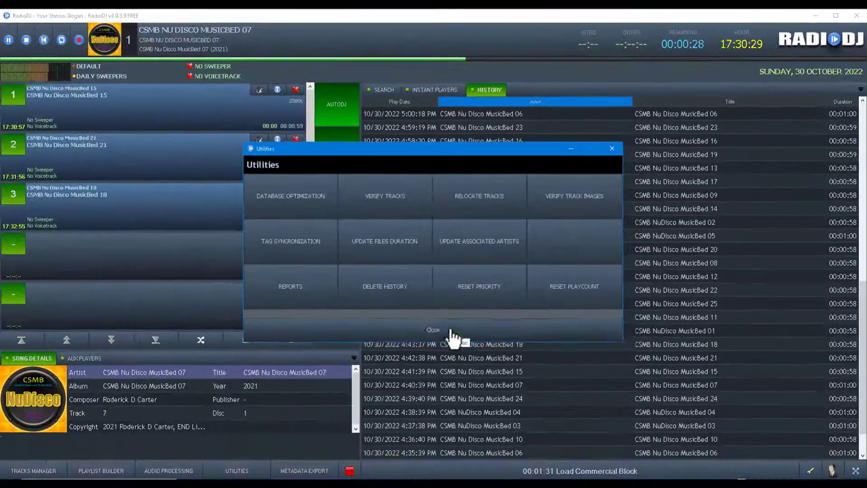
# Change the Selection Mode of the Default track rotation's Music 2000s entry to Random, save the rotation and leave the configuration
pyautogui.click(451, 444)
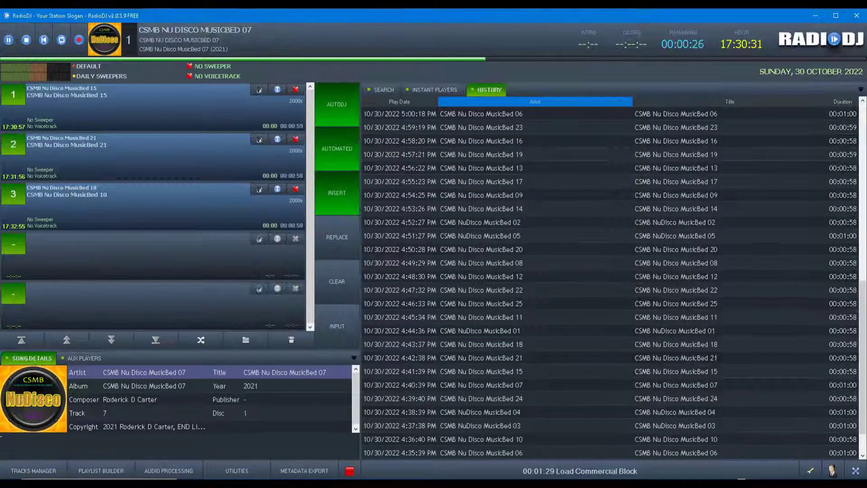
pyautogui.click(811, 470)
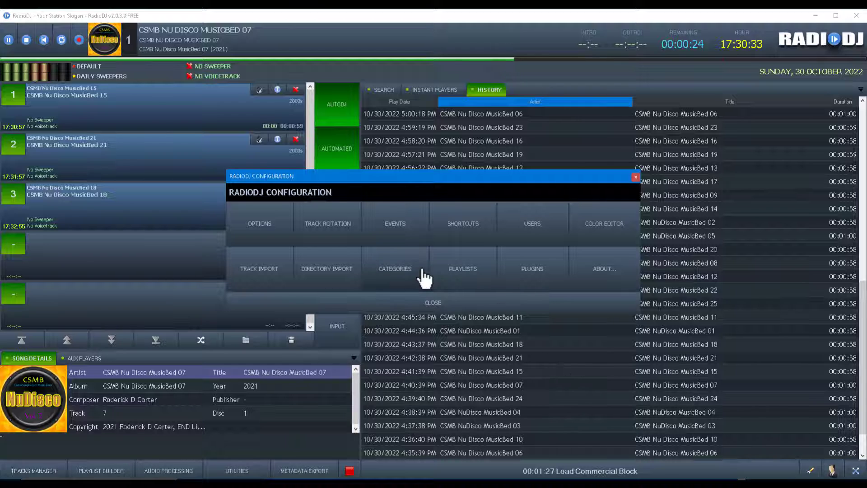
pyautogui.click(336, 240)
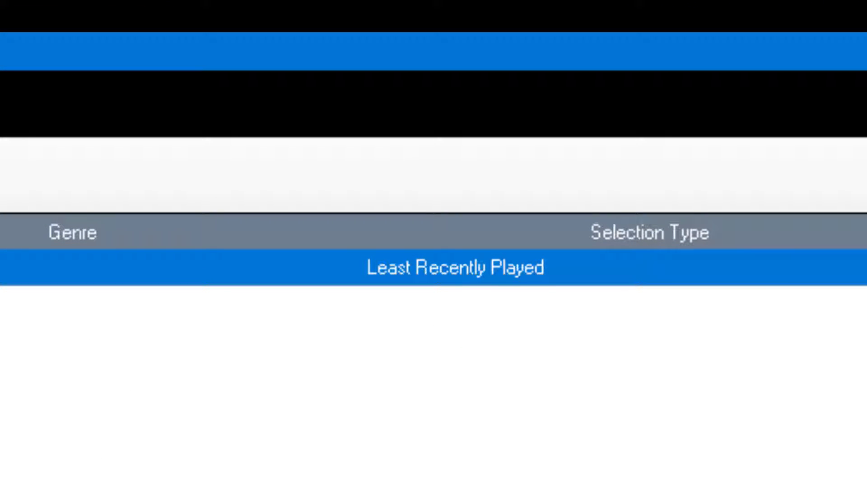
pyautogui.press('Return')
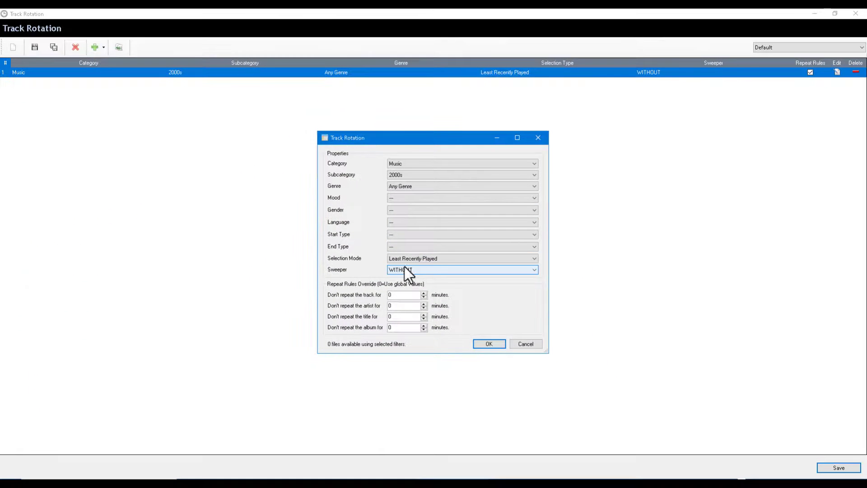
pyautogui.click(435, 257)
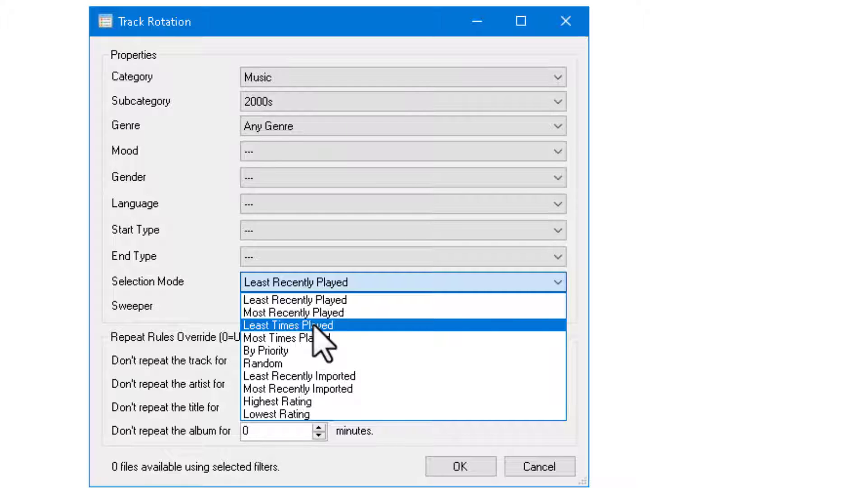
pyautogui.click(313, 326)
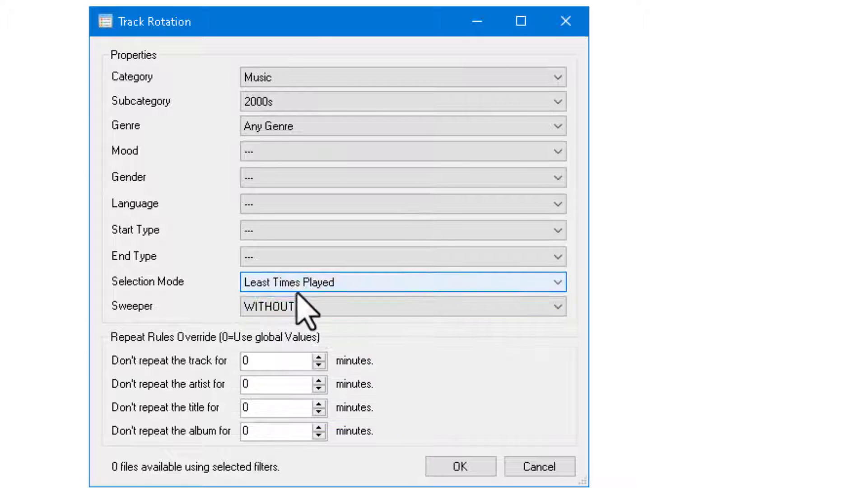
pyautogui.click(306, 281)
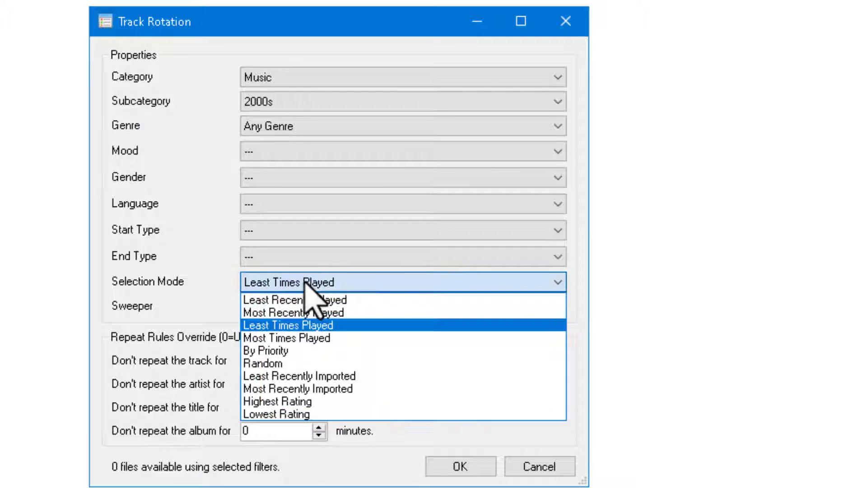
pyautogui.click(268, 363)
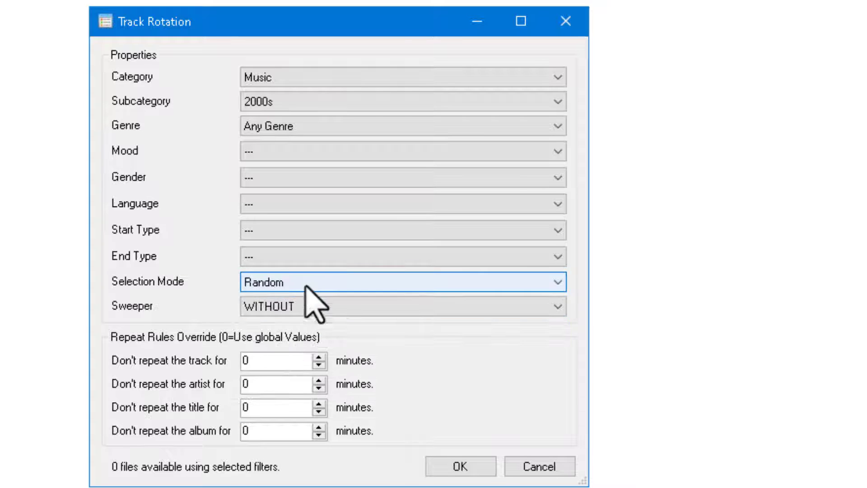
pyautogui.click(477, 470)
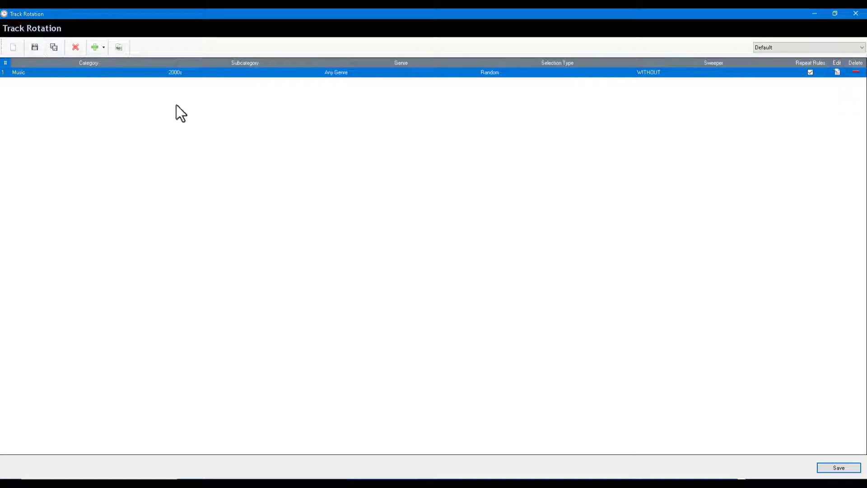
pyautogui.click(835, 470)
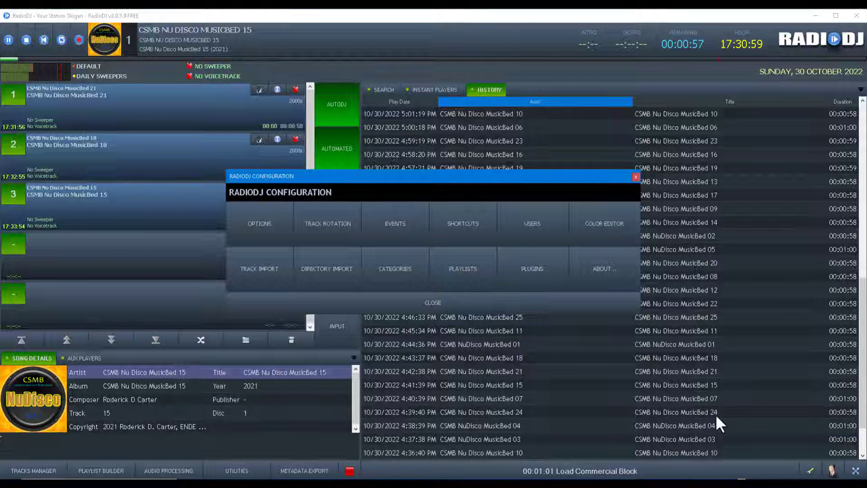
pyautogui.click(507, 306)
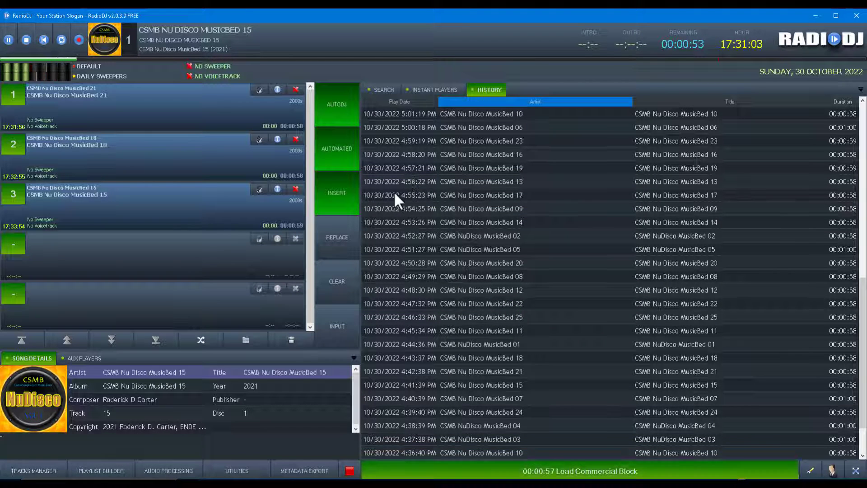
# Clear the current playlist and delete the play history, confirming both, and leave the utilities
pyautogui.click(343, 290)
pyautogui.click(444, 276)
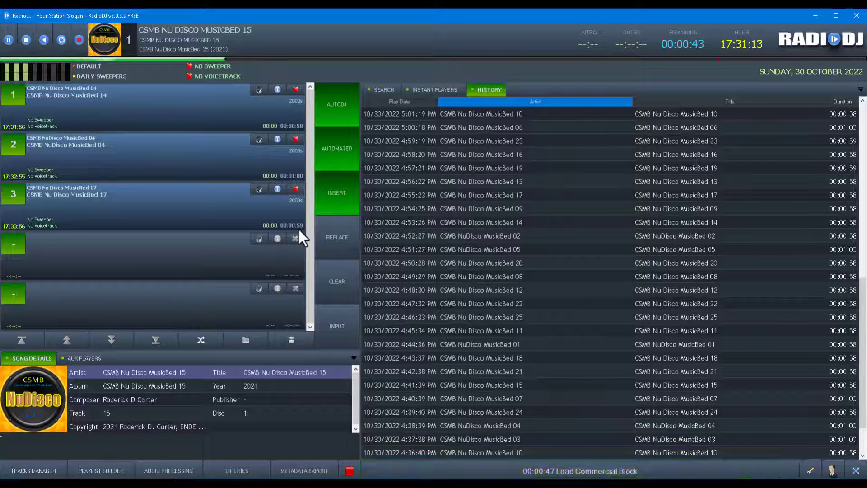
pyautogui.click(238, 471)
pyautogui.click(389, 289)
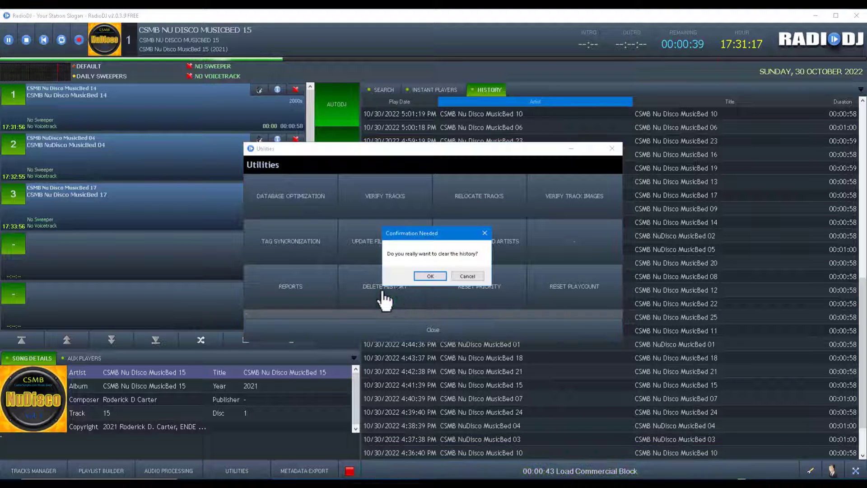
pyautogui.click(419, 275)
pyautogui.click(434, 329)
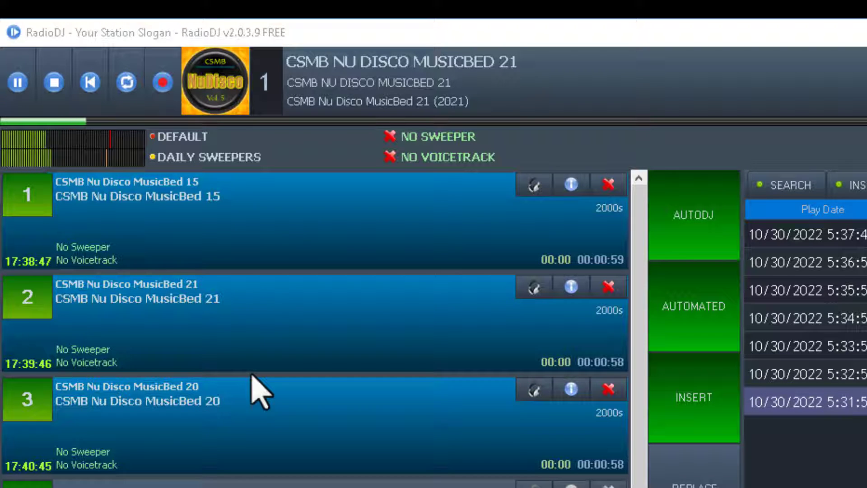
# Open the Default rotation's Music 2000s entry for editing and set its track and artist repeat limits to 60 minutes each
pyautogui.click(637, 174)
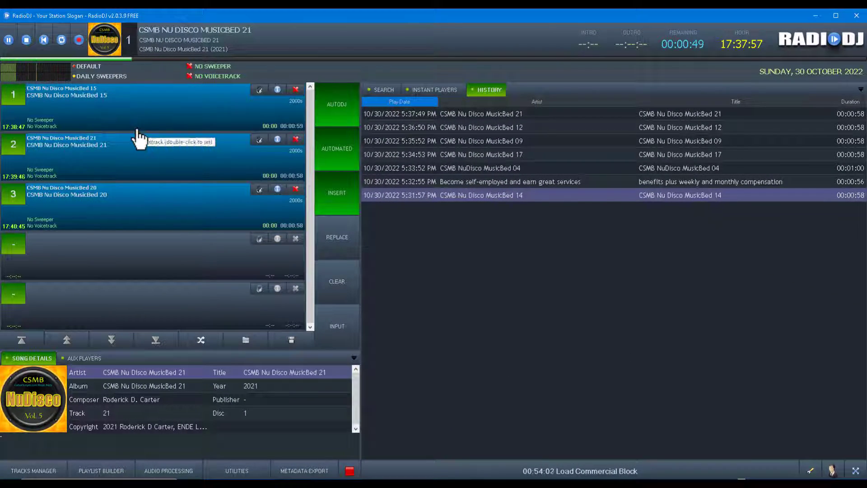
pyautogui.click(811, 471)
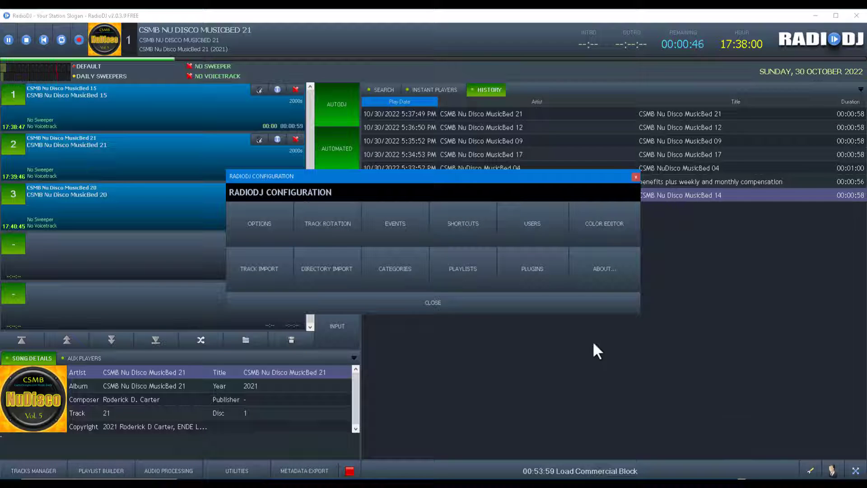
pyautogui.click(327, 231)
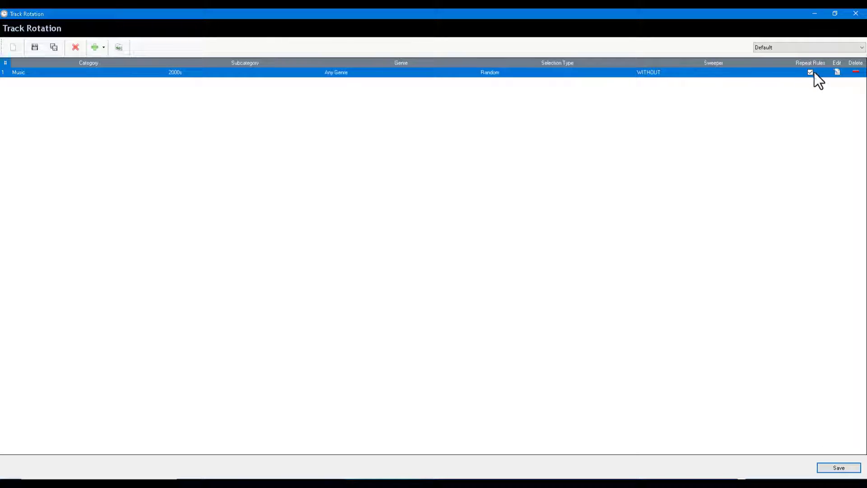
pyautogui.click(836, 72)
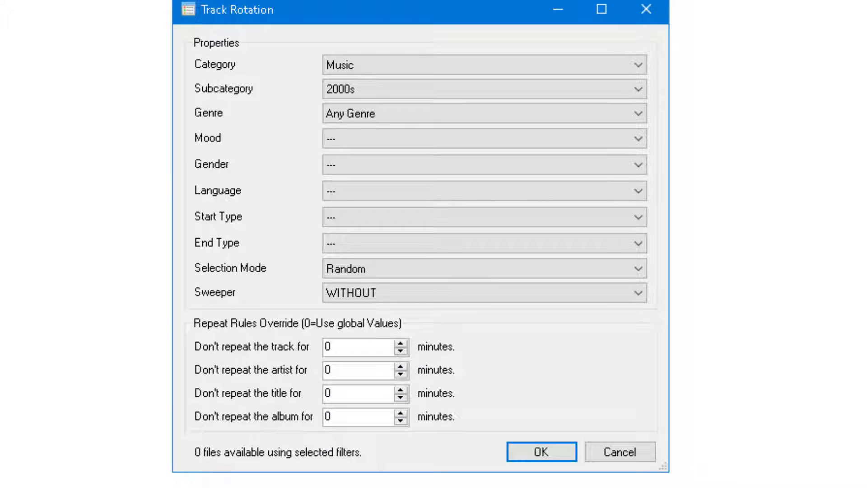
pyautogui.doubleClick(340, 346)
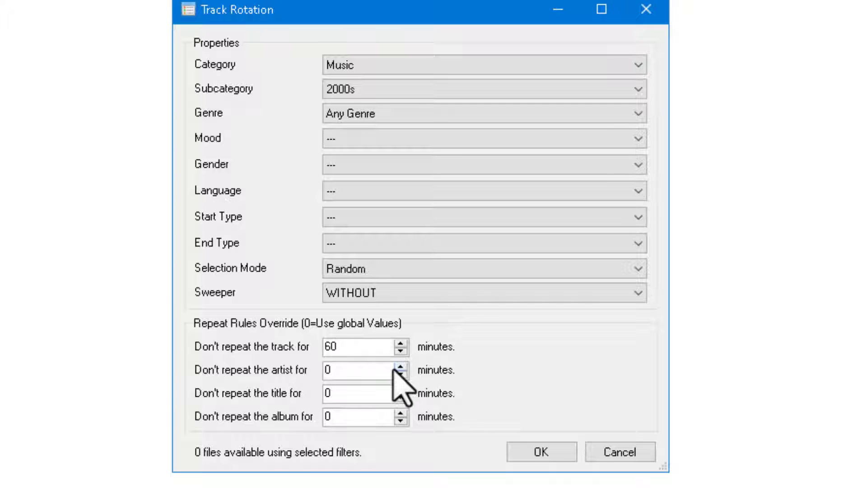
pyautogui.doubleClick(339, 368)
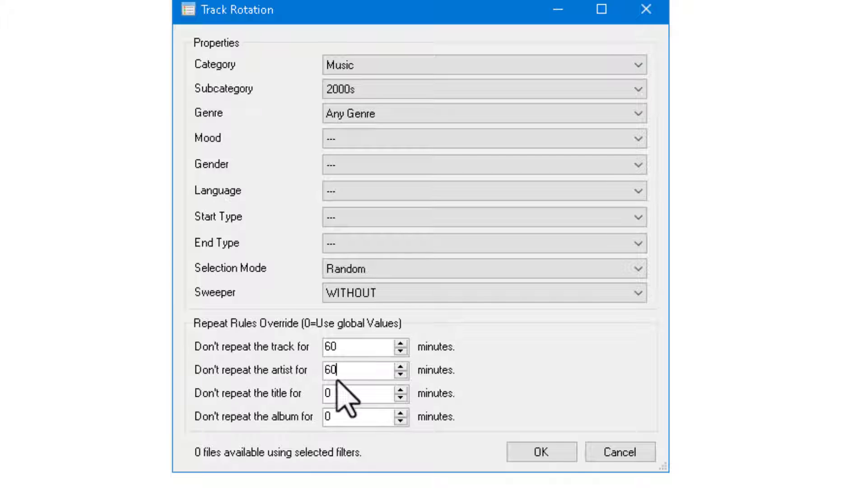
# Set the entry's title and album repeat limits to 60 minutes each, save the track rotation and leave the configuration
pyautogui.doubleClick(330, 393)
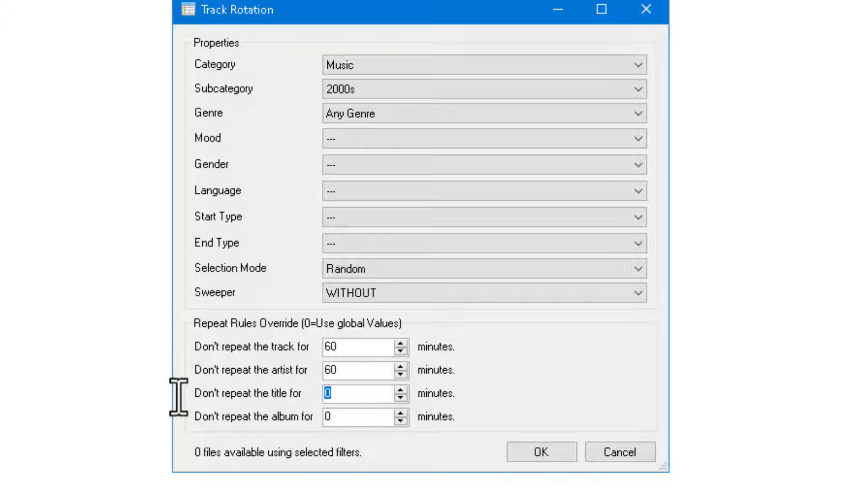
pyautogui.write('60')
pyautogui.doubleClick(336, 416)
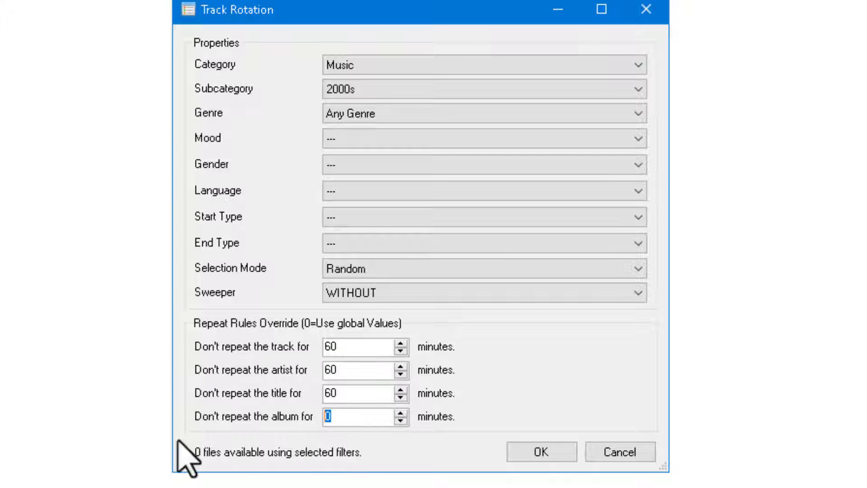
pyautogui.write('60')
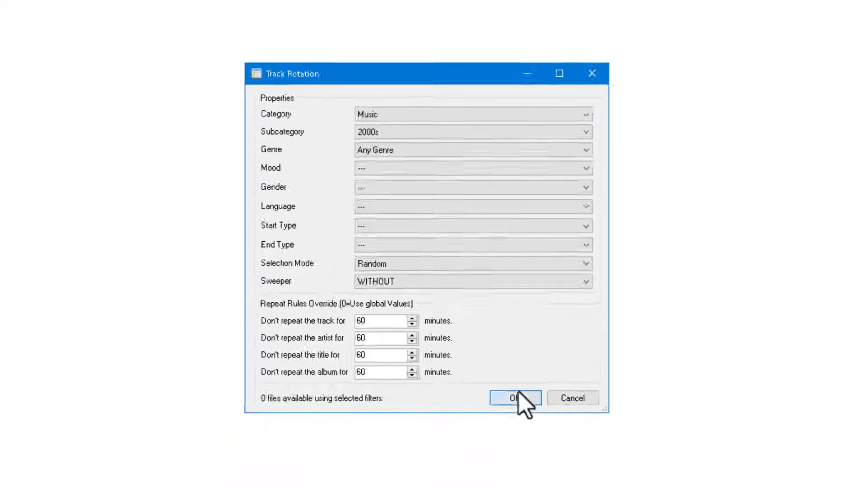
pyautogui.click(542, 452)
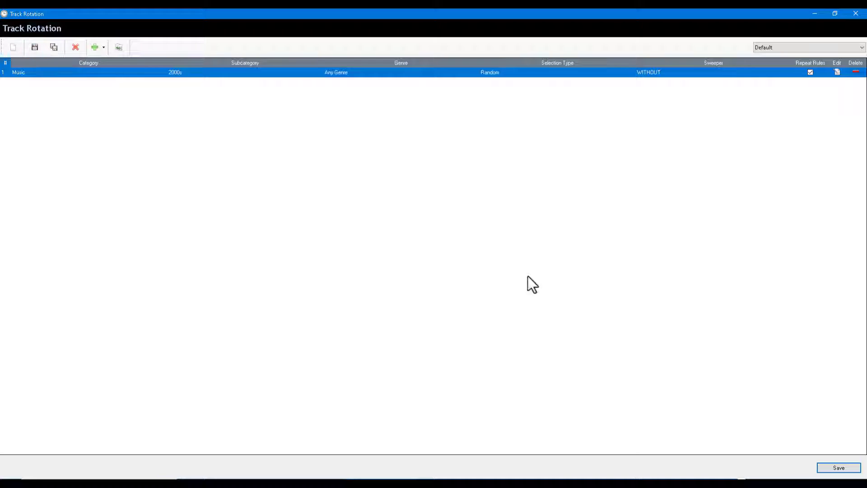
pyautogui.click(837, 466)
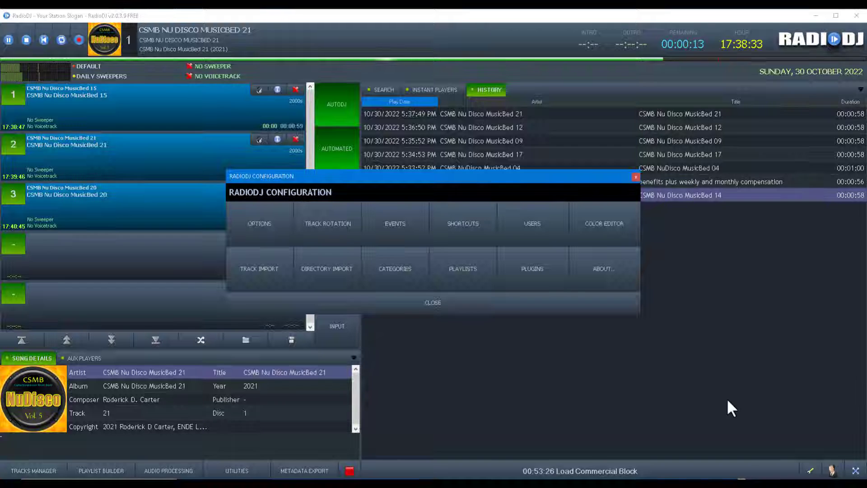
pyautogui.click(449, 305)
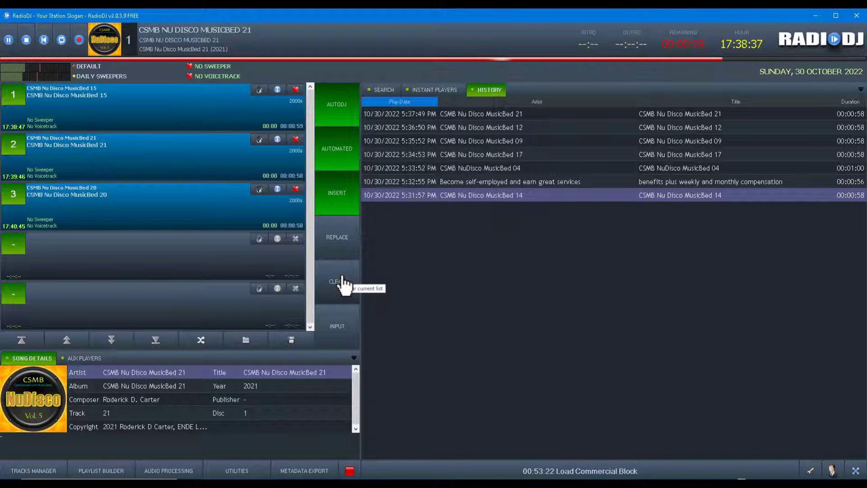
# Clear the current playlist and confirm, and clear the refilled list once more to get a fresh selection of tracks
pyautogui.click(344, 285)
pyautogui.click(454, 275)
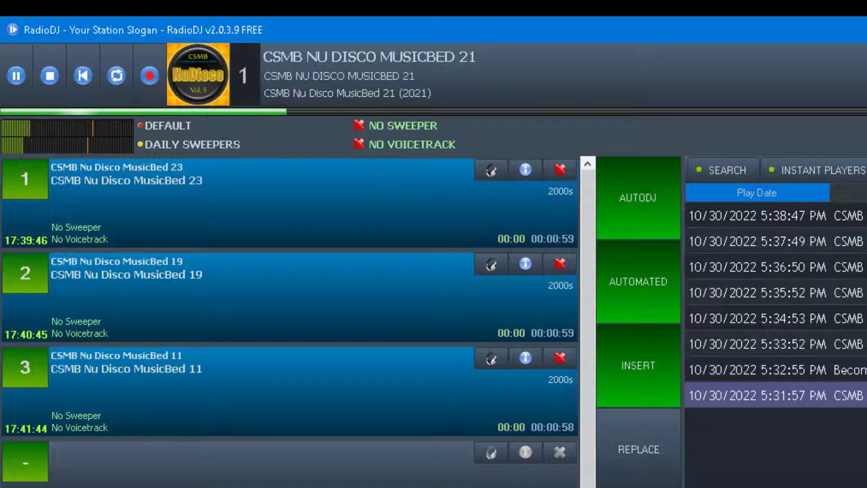
pyautogui.press('Delete')
pyautogui.press('Return')
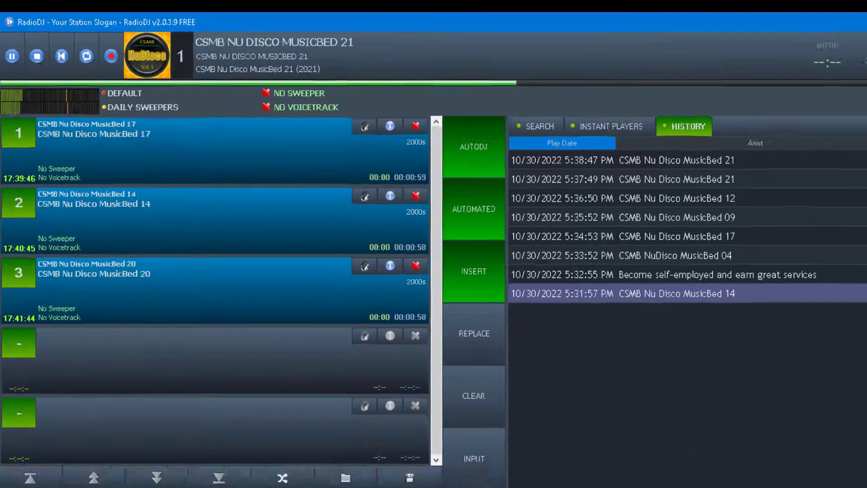
# Open the program options and review the Auto DJ settings, including the global Track Rotation Rules
pyautogui.click(811, 470)
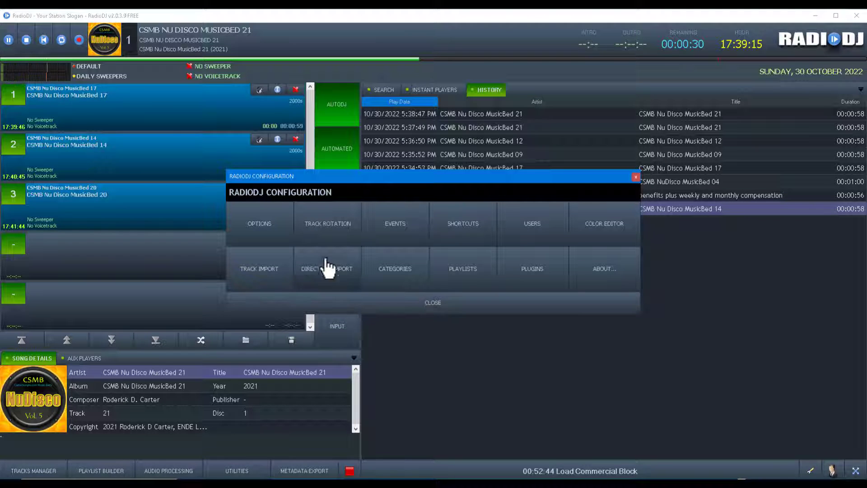
pyautogui.click(278, 240)
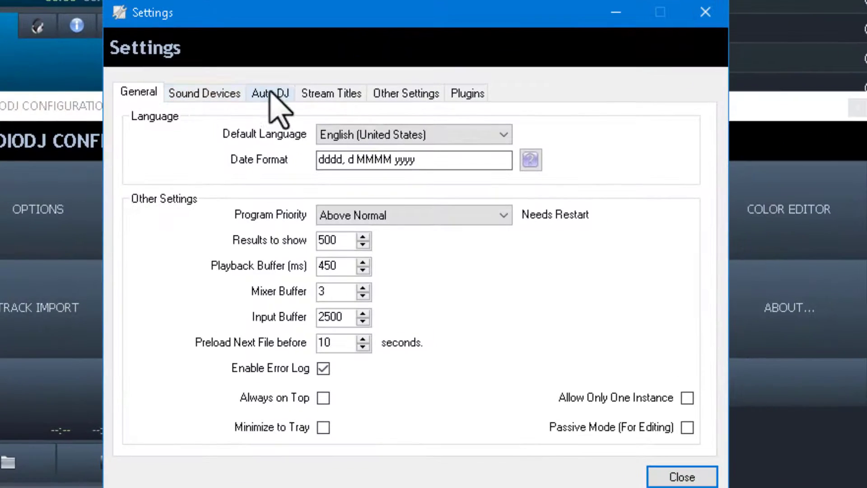
pyautogui.click(366, 169)
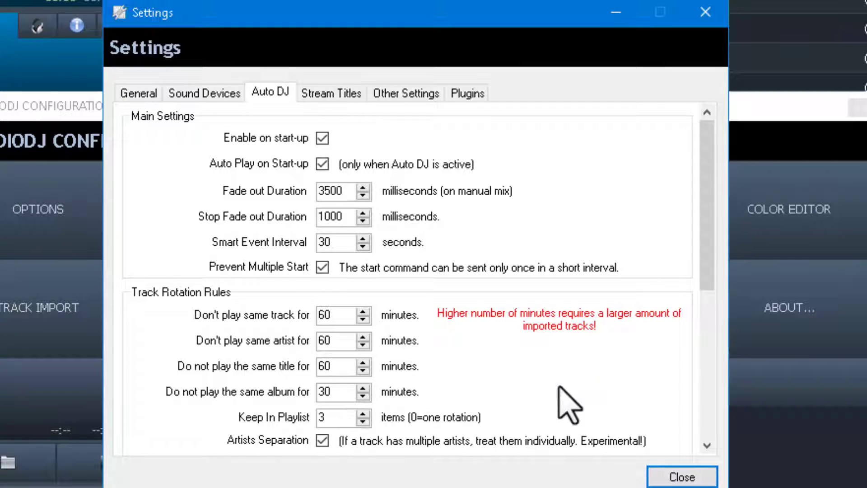
pyautogui.scroll(-5, 579, 423)
pyautogui.scroll(-2, 581, 422)
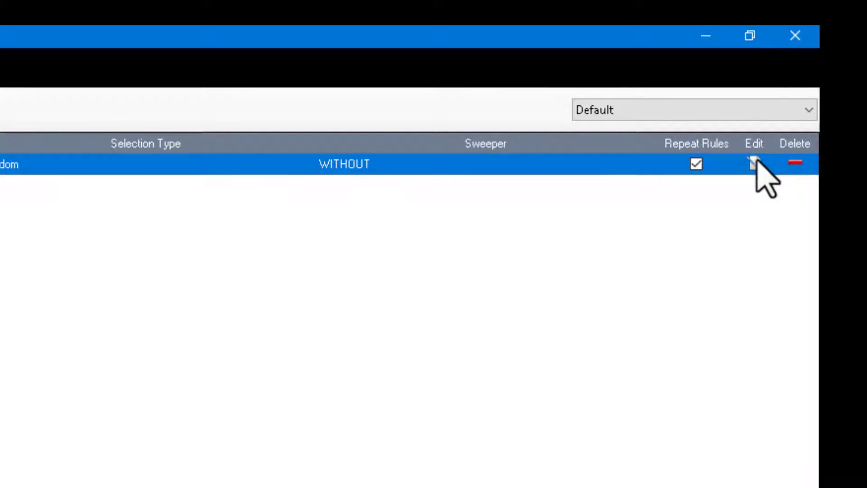
# Edit the Default rotation's Music 2000s entry and set its Selection Mode to Least Times Played
pyautogui.click(755, 163)
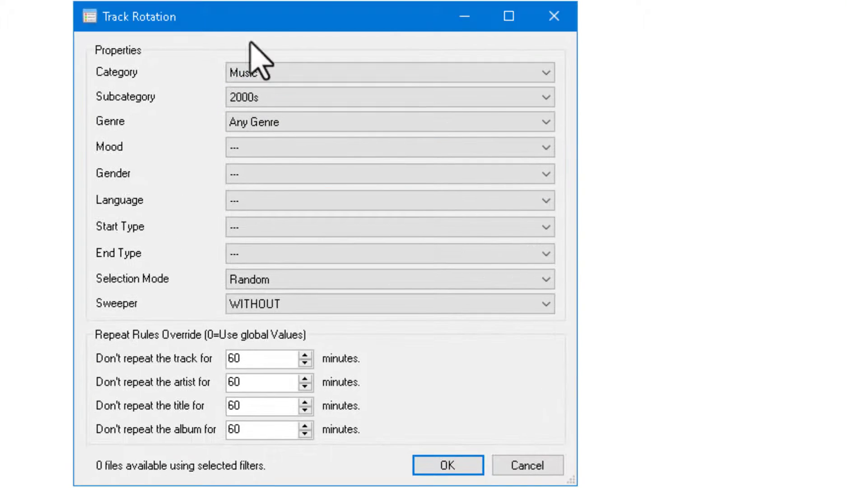
pyautogui.click(287, 281)
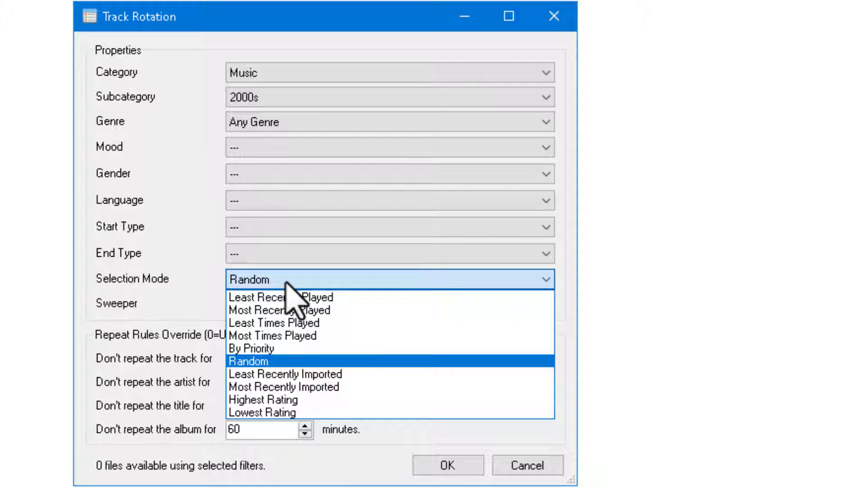
pyautogui.click(303, 325)
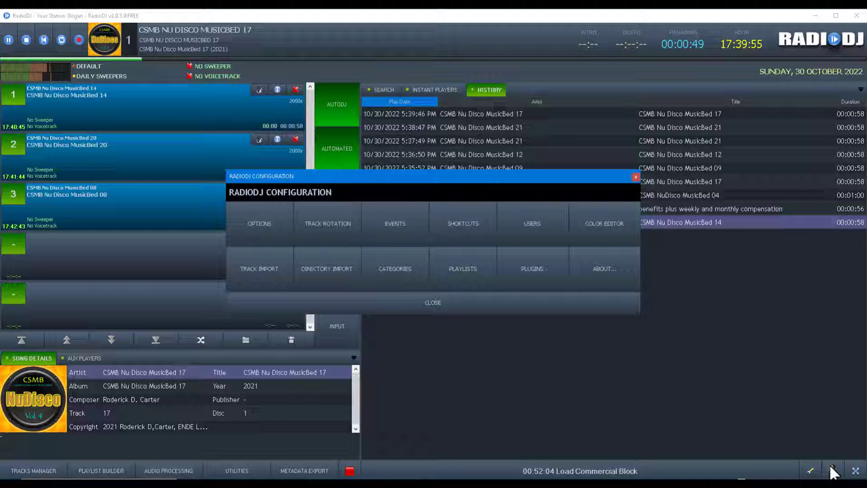
# Leave the configuration and clear the current playlist, confirming the deletion, so that Auto DJ refills it with newly selected tracks
pyautogui.click(415, 303)
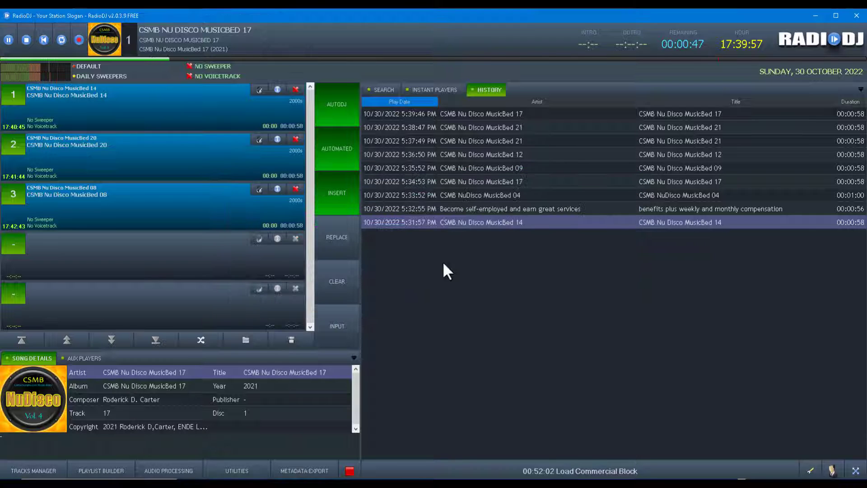
pyautogui.click(346, 292)
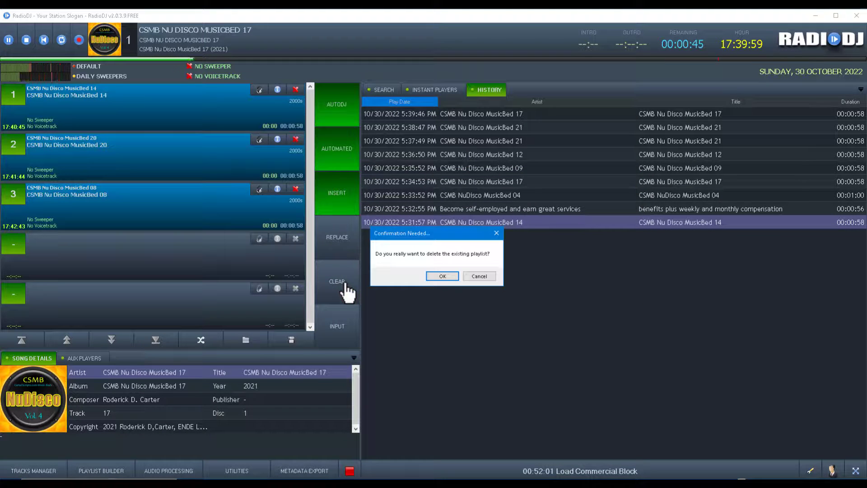
pyautogui.click(442, 276)
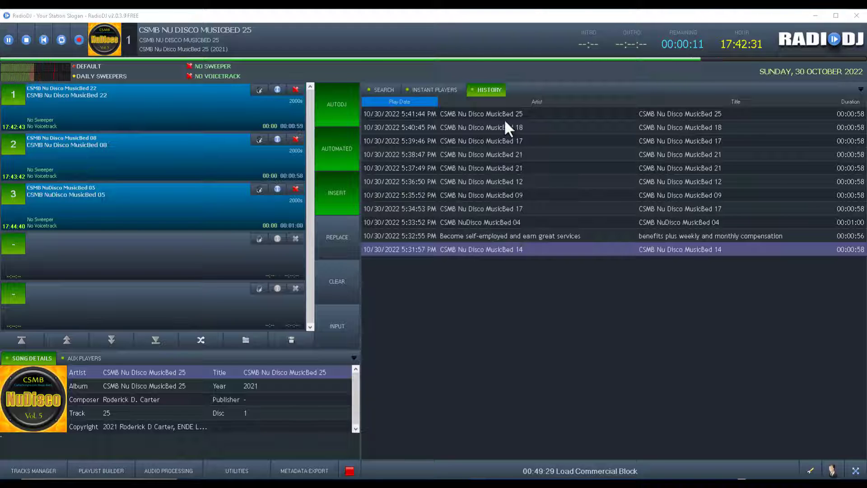
# Review the Default track rotation's selection type and repeat rules, then save it and leave the configuration
pyautogui.click(815, 472)
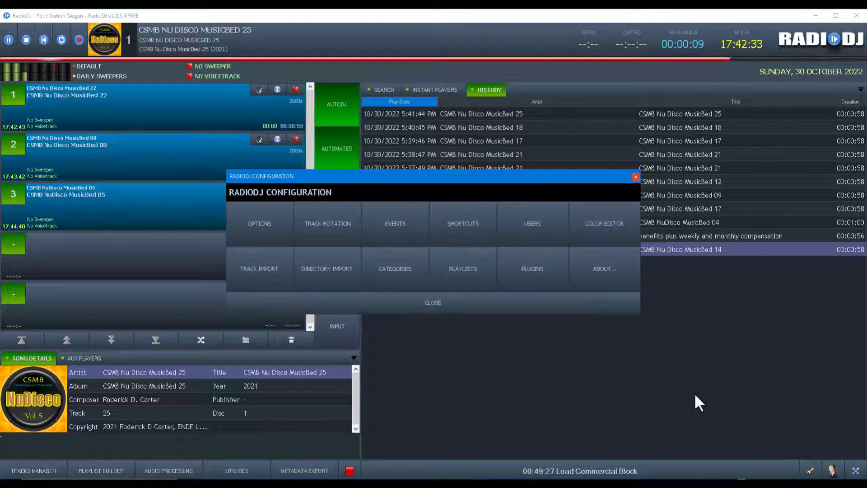
pyautogui.click(333, 222)
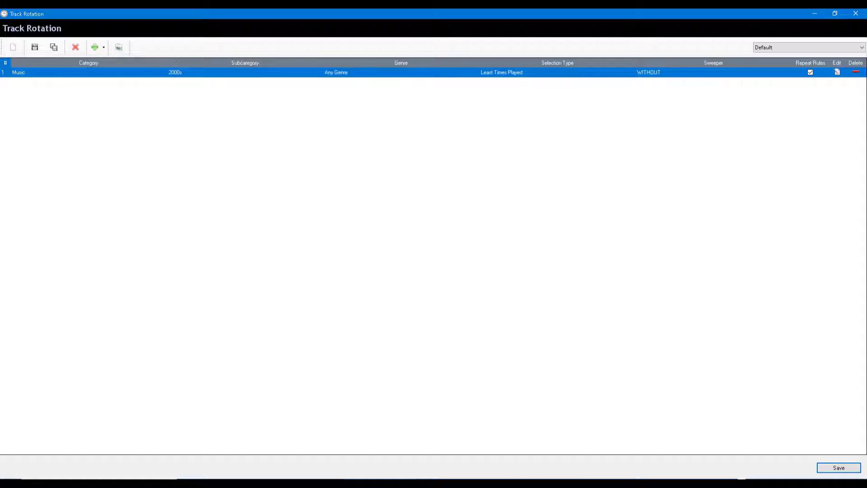
pyautogui.click(833, 470)
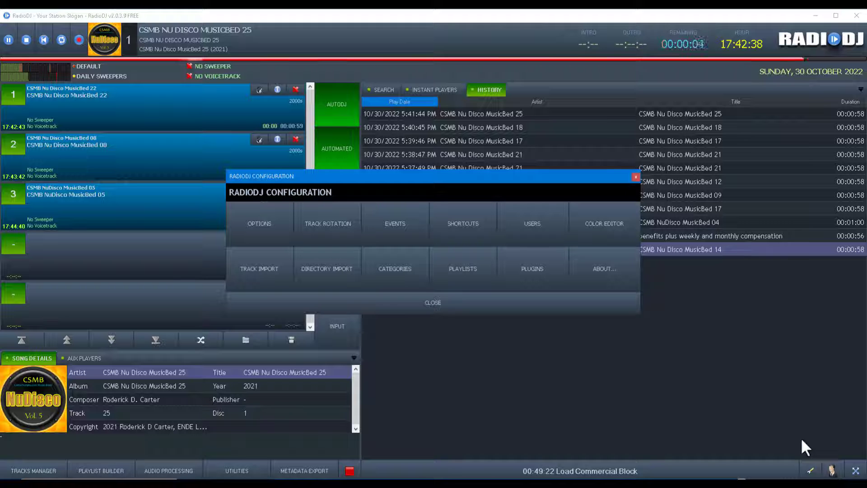
pyautogui.click(508, 307)
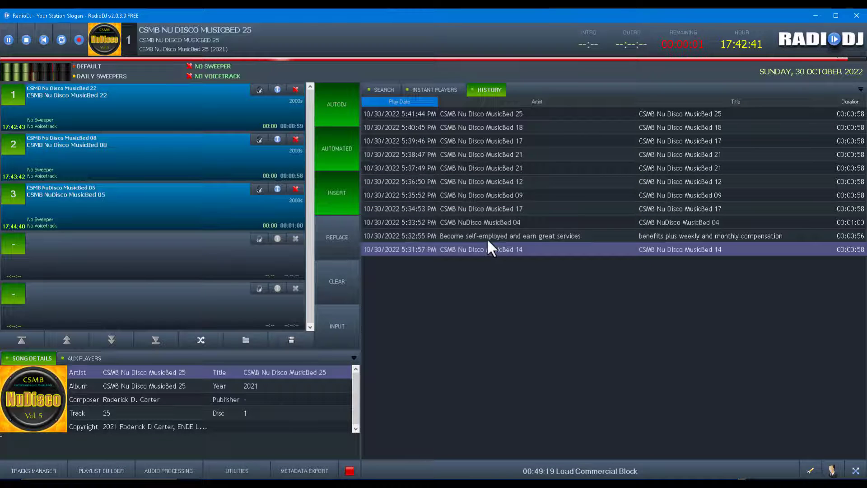